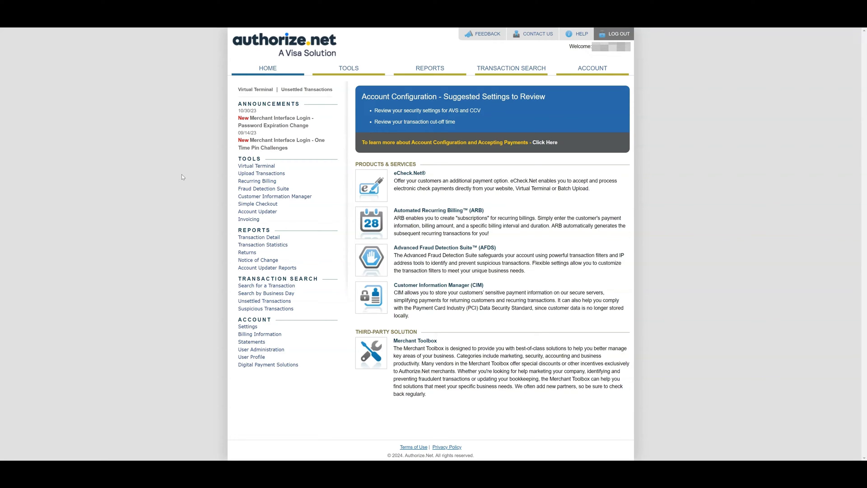
Go to the Authorize.net API Credentials & Keys page and note the API Login ID.
left_click(248, 327)
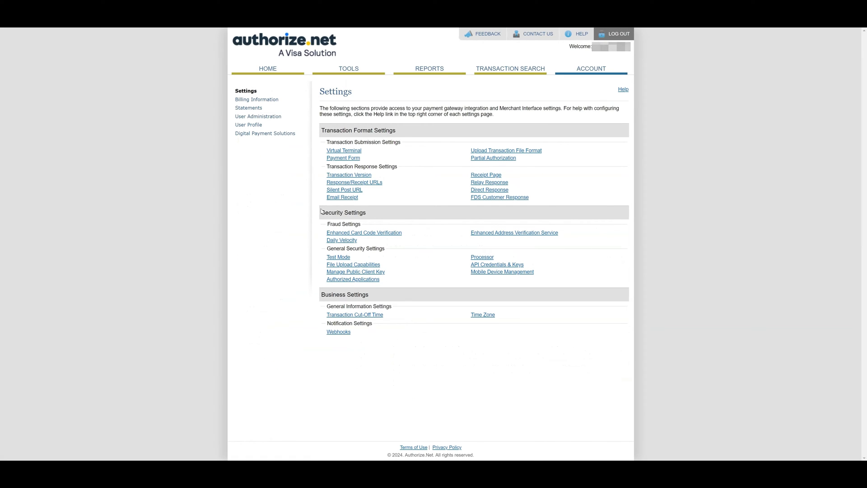
left_click_drag(321, 213, 403, 217)
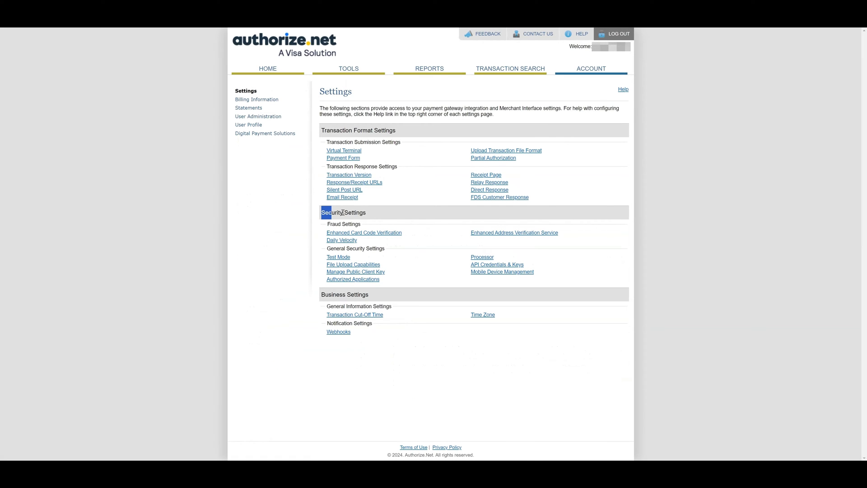
left_click(485, 266)
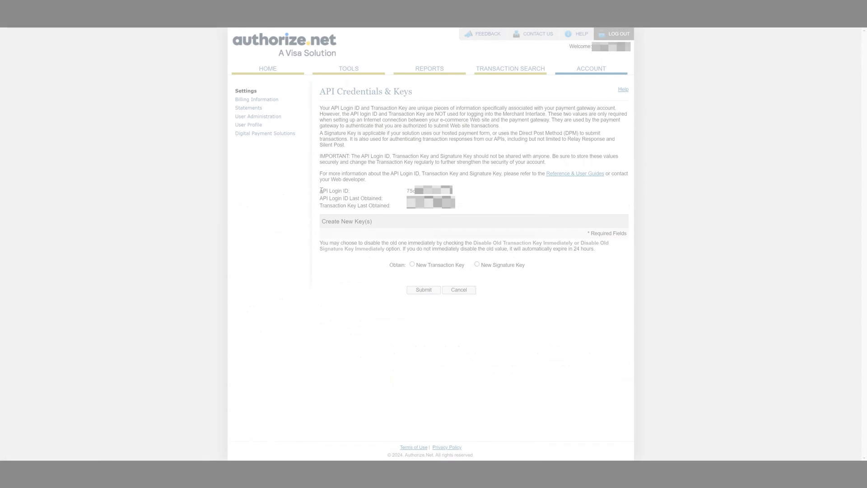
left_click_drag(320, 191, 350, 191)
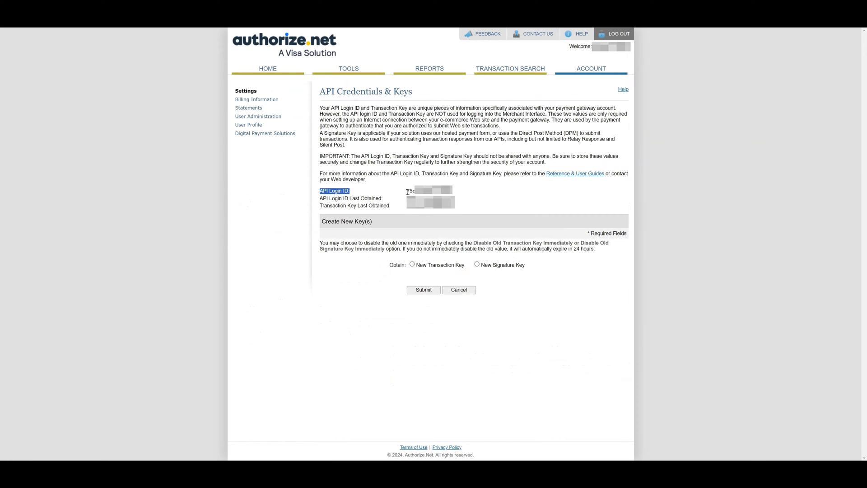
left_click_drag(407, 191, 443, 193)
Request a new transaction key with the old key disabled immediately.
left_click_drag(416, 265, 469, 269)
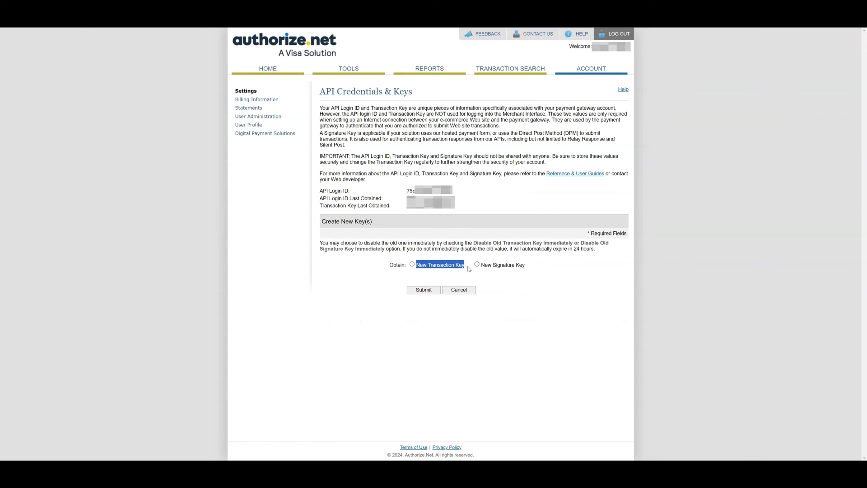
left_click(412, 265)
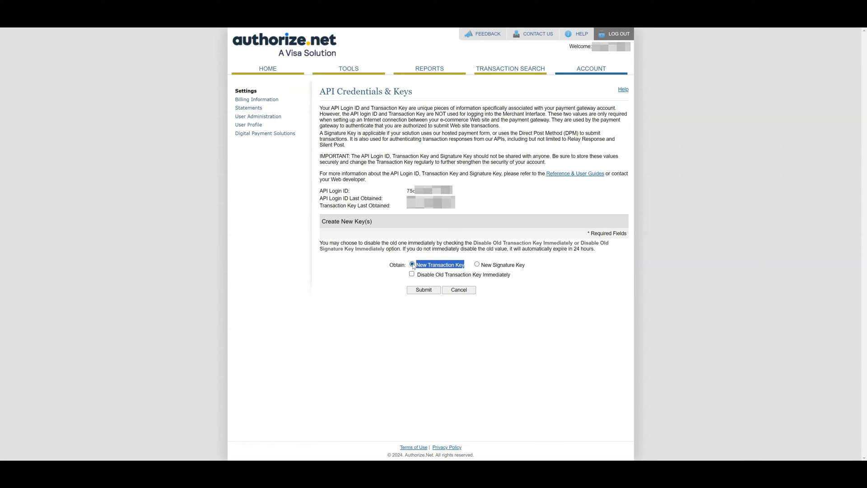
left_click_drag(416, 275, 594, 277)
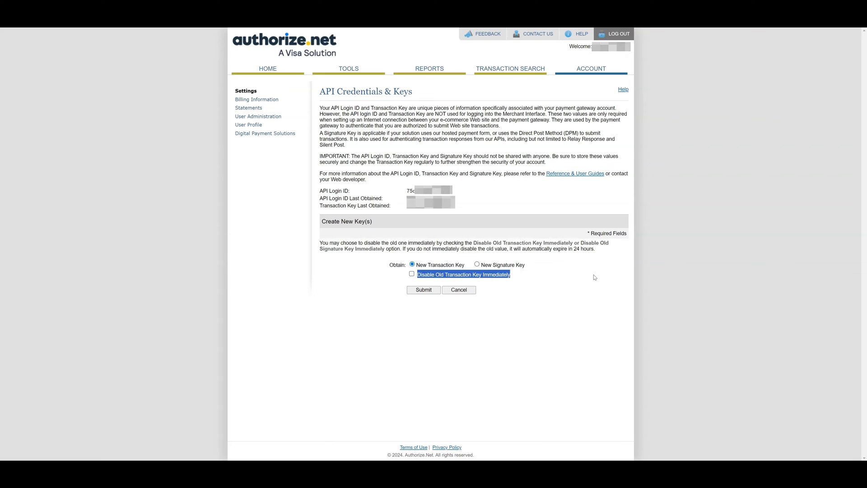
left_click(412, 273)
left_click(423, 290)
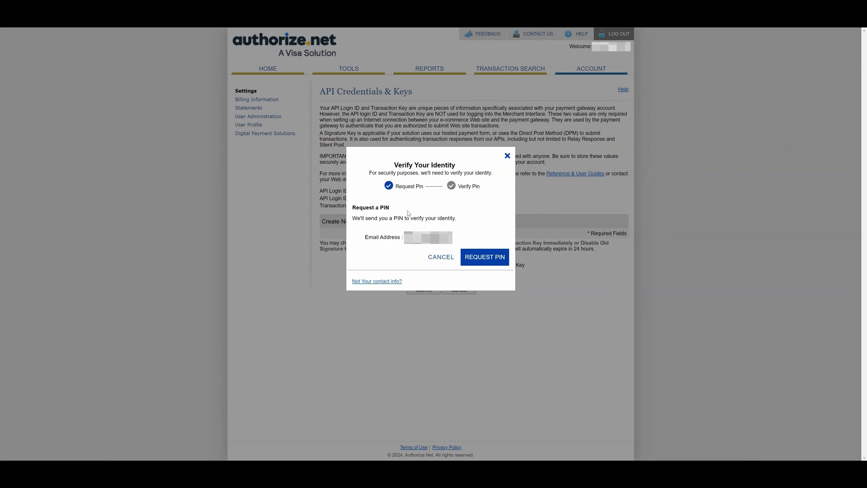
left_click(482, 258)
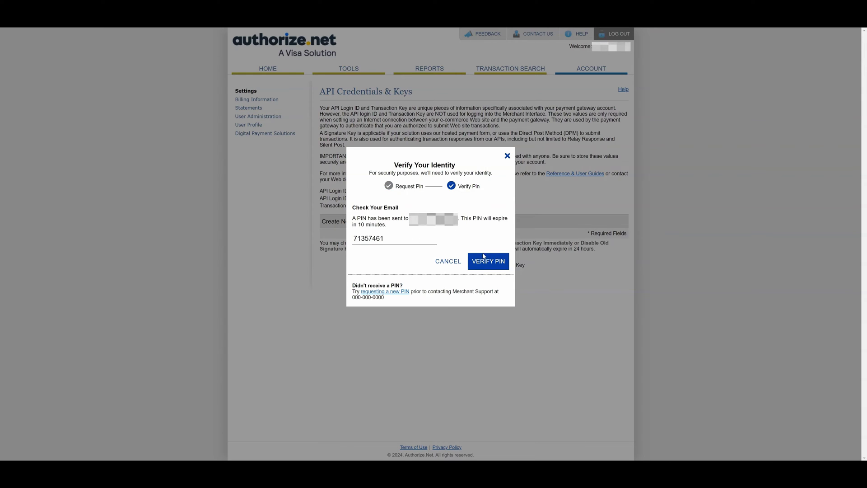
left_click(485, 262)
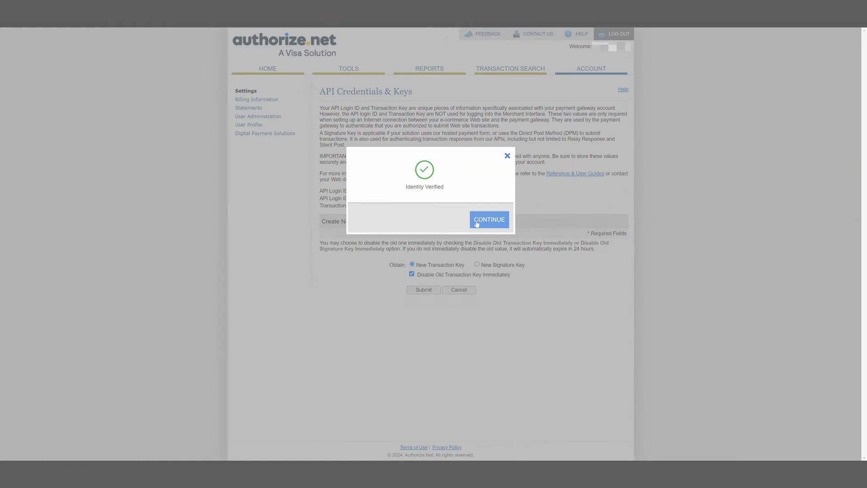
left_click(477, 223)
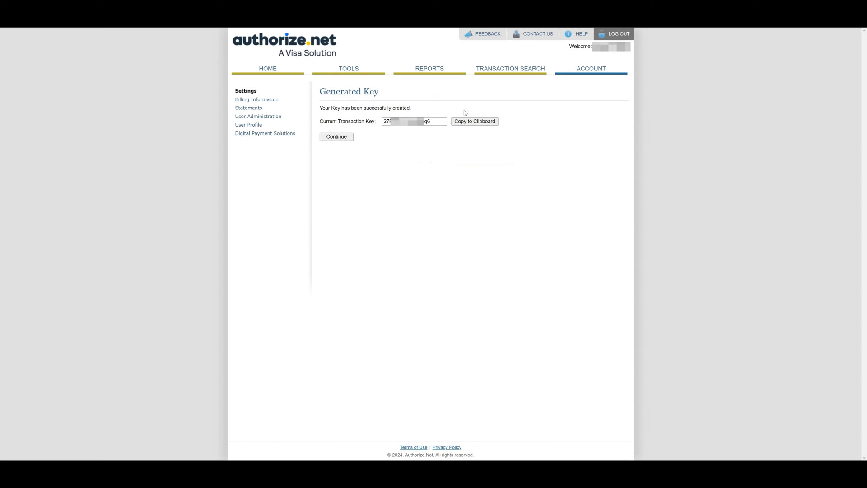
left_click(477, 122)
left_click(474, 125)
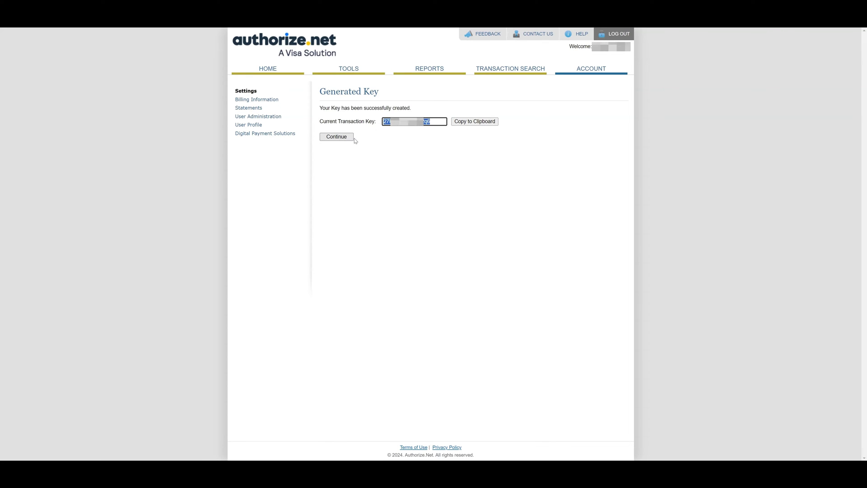
In DisputeFox, go to Settings > Billing > Payment Gateway to list the gateways.
left_click(329, 140)
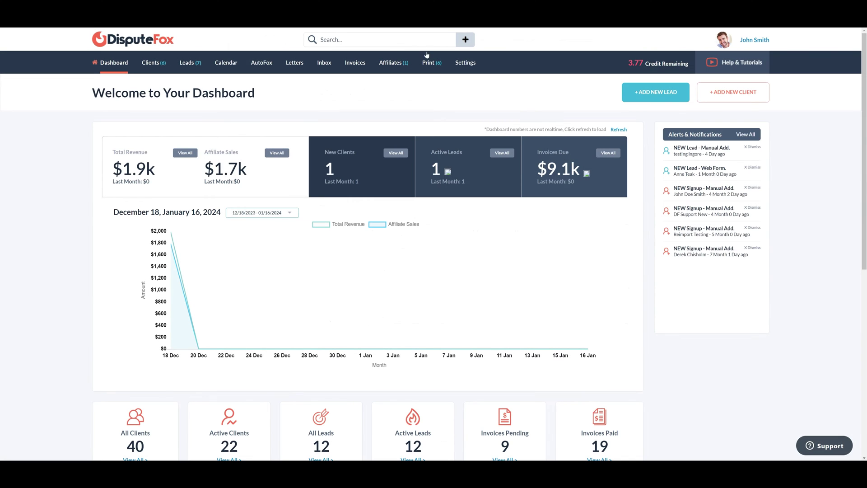
left_click(462, 66)
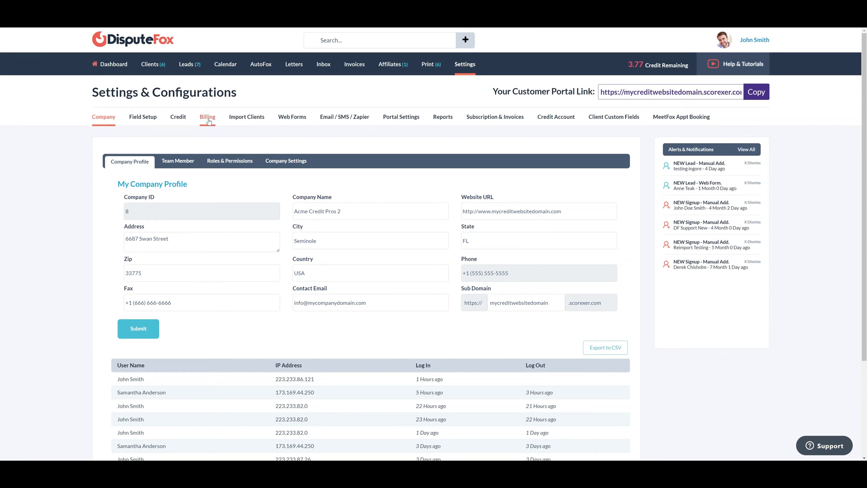
left_click(208, 118)
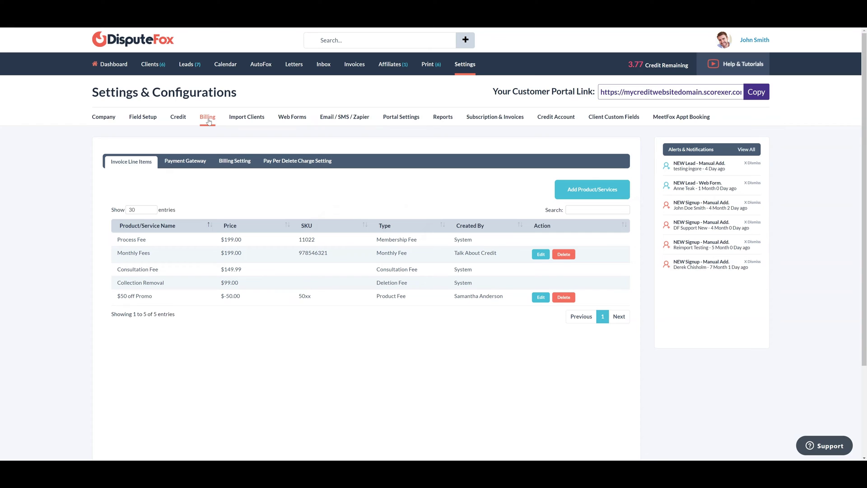
left_click(190, 164)
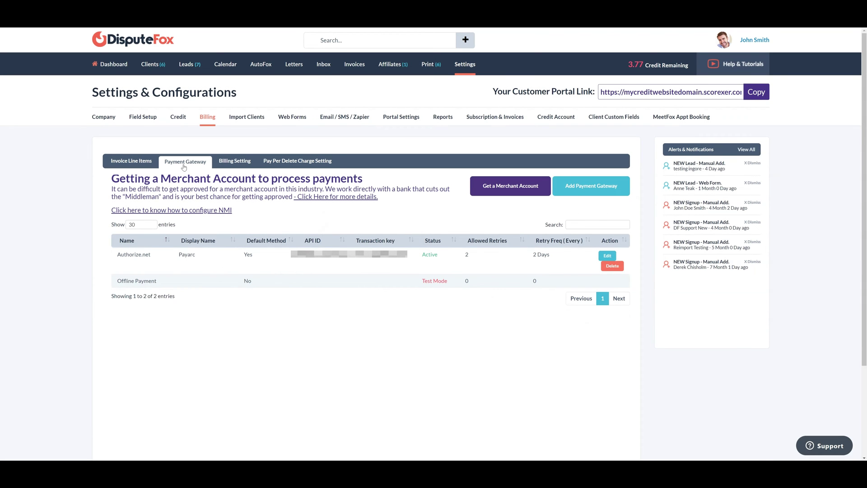
Add a payment gateway named Nxt Merchant, using Authorize.net and set as default.
left_click(586, 191)
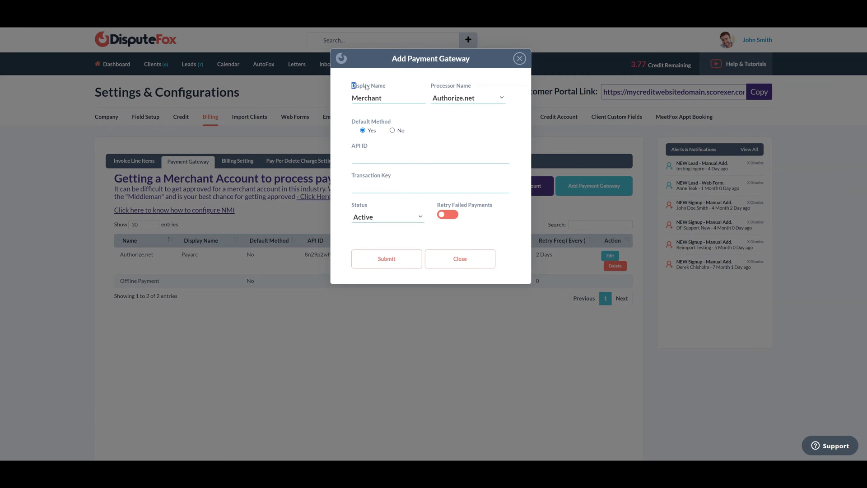
left_click_drag(367, 87, 392, 86)
left_click(353, 98)
type("Nxt")
left_click_drag(432, 87, 471, 87)
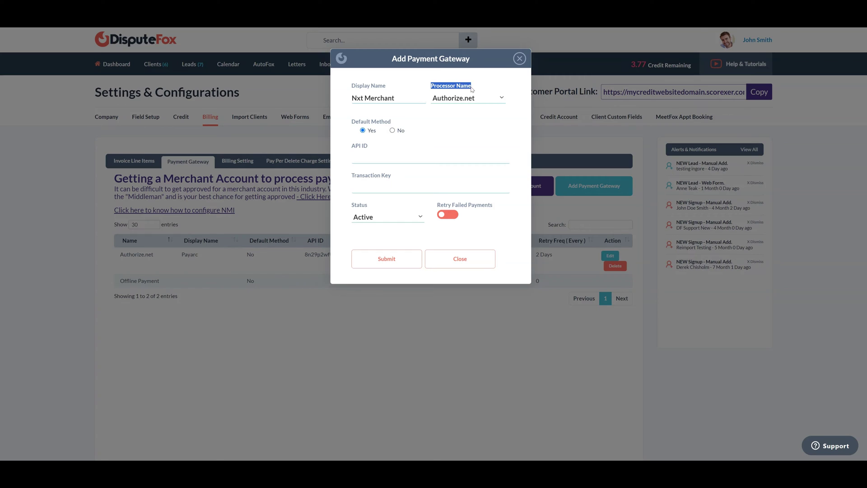
left_click(476, 99)
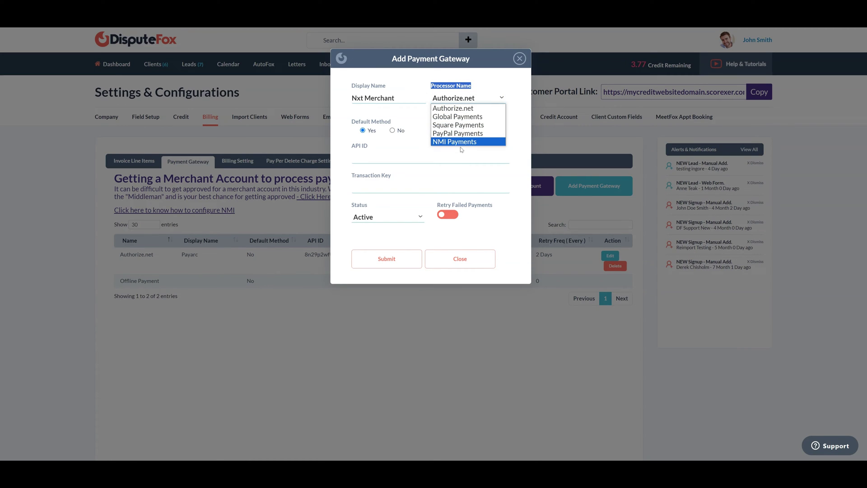
left_click(463, 109)
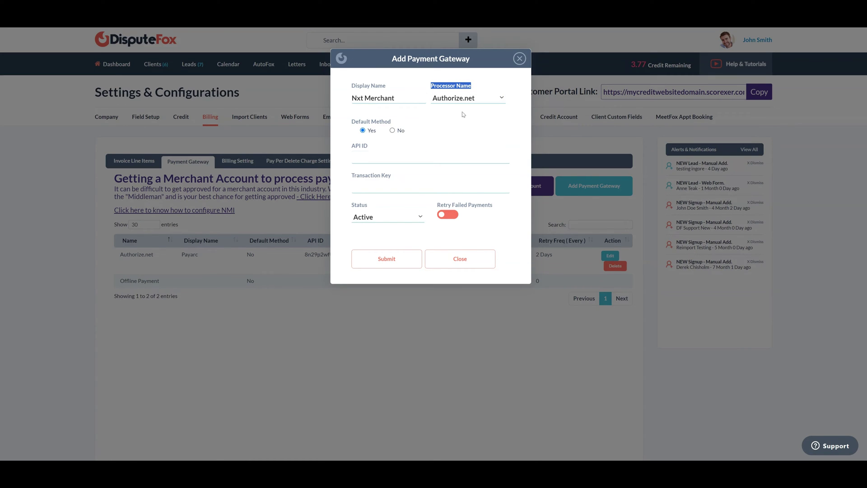
left_click(434, 124)
left_click_drag(352, 121, 397, 125)
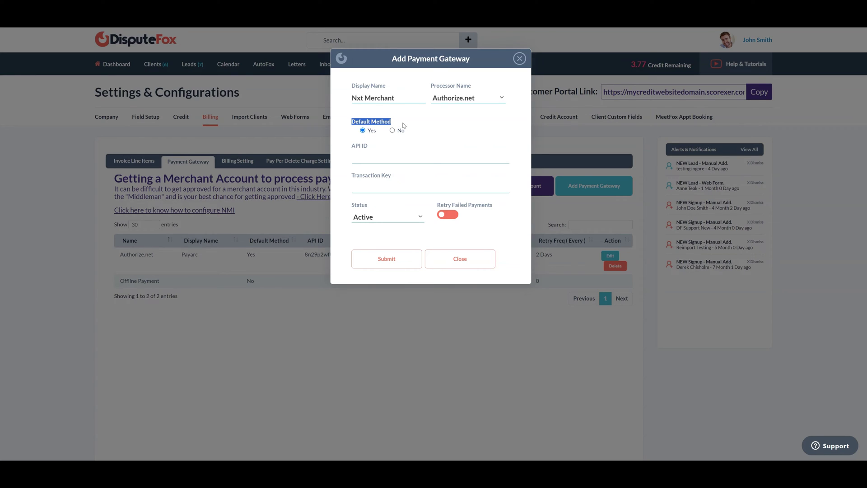
left_click(403, 125)
Paste the Authorize.net API Login ID and new transaction key into the gateway form.
left_click_drag(352, 145, 371, 148)
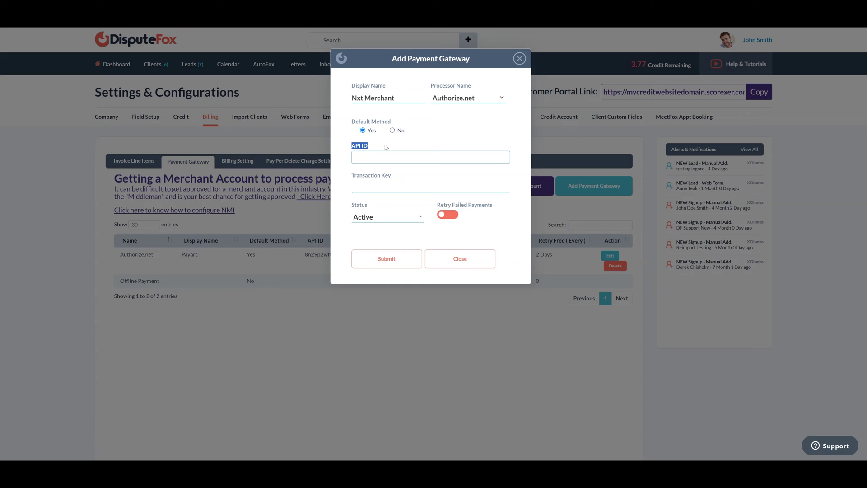
left_click(385, 147)
key("Tab")
left_click(352, 156)
key("ctrl+v")
type("s")
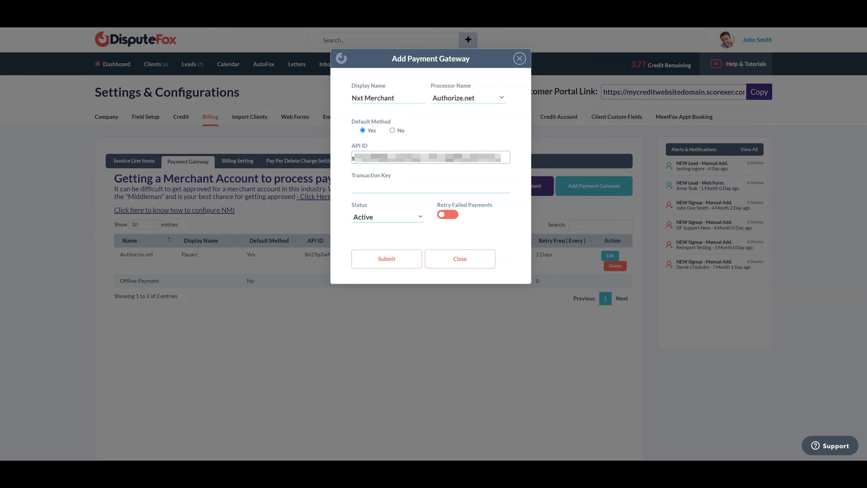
left_click(355, 183)
key("ctrl+v")
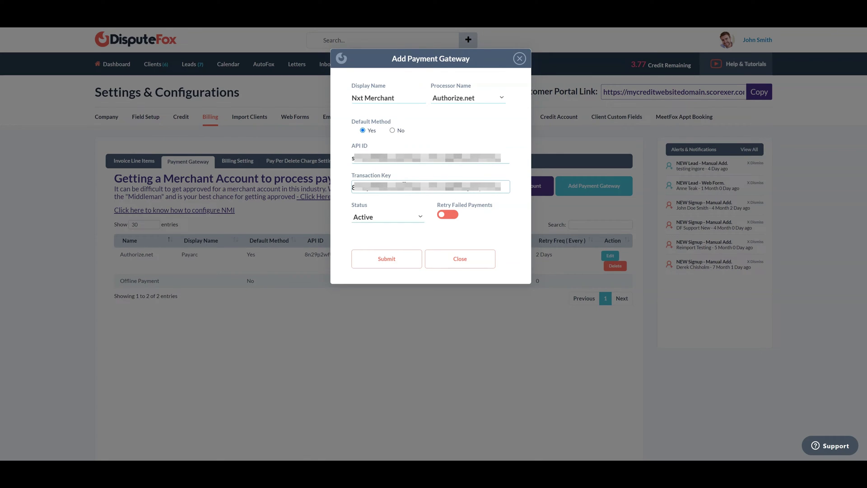
Set the Nxt Merchant gateway status to Test Mode.
double_click(353, 178)
left_click(381, 219)
left_click(380, 219)
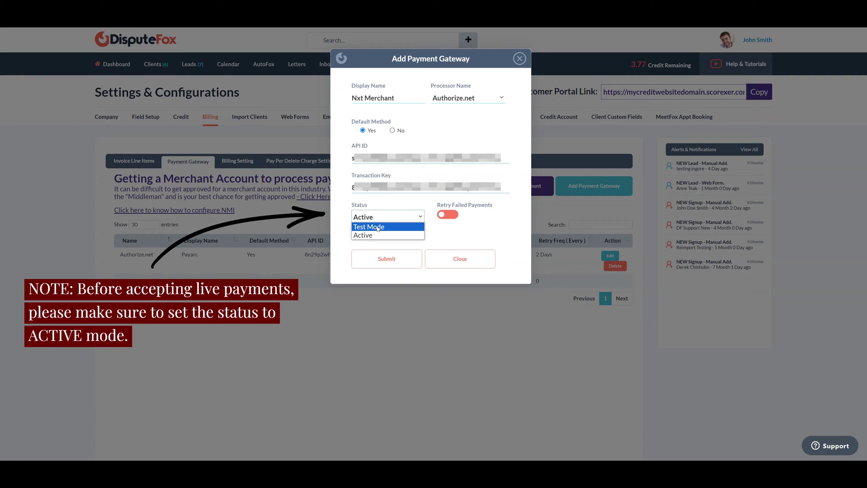
left_click(378, 228)
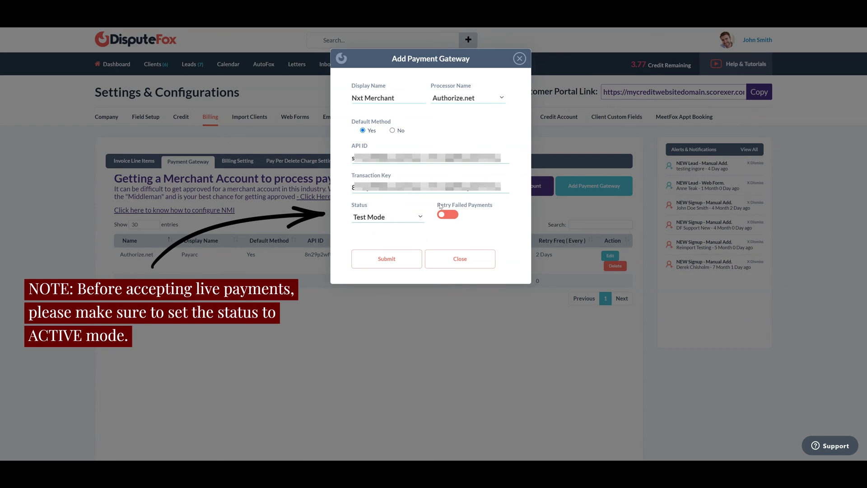
Turn on failed-payment retries: 2 retries, frequency 2, interval type Days.
left_click_drag(440, 206, 497, 206)
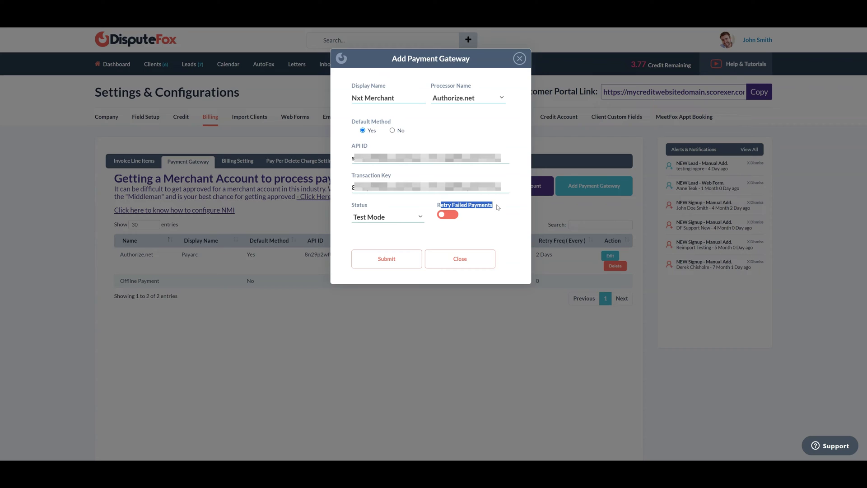
left_click(477, 211)
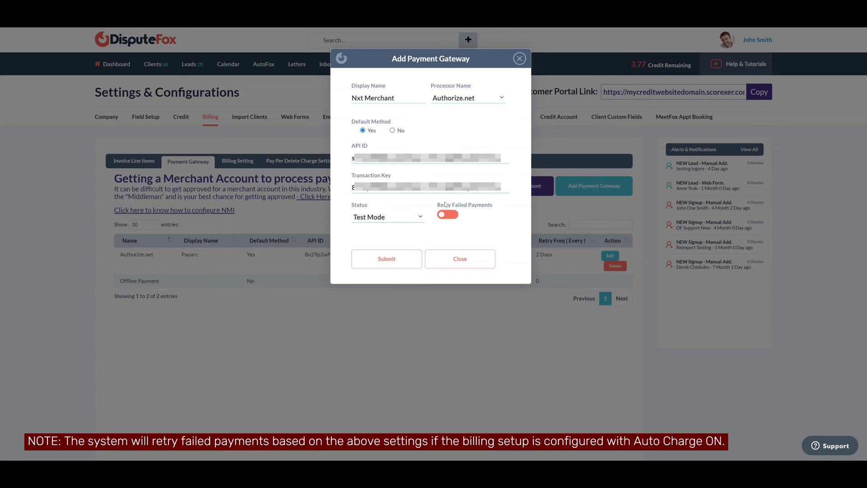
left_click(442, 216)
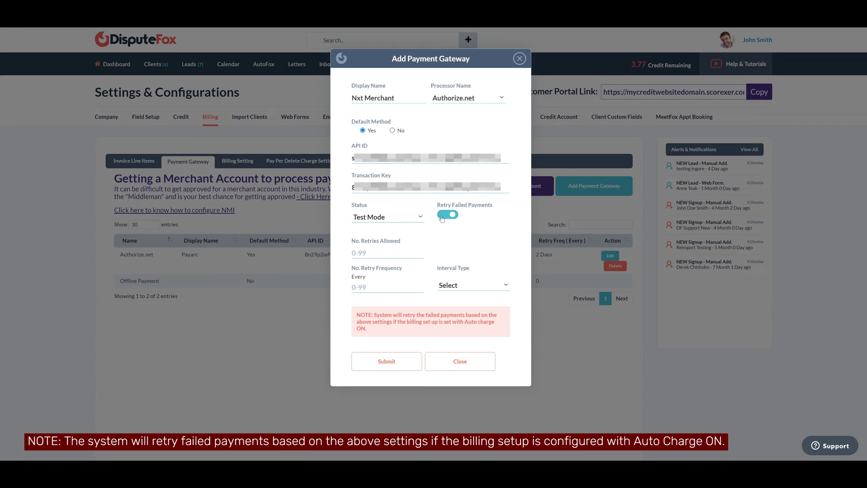
left_click_drag(352, 241, 401, 241)
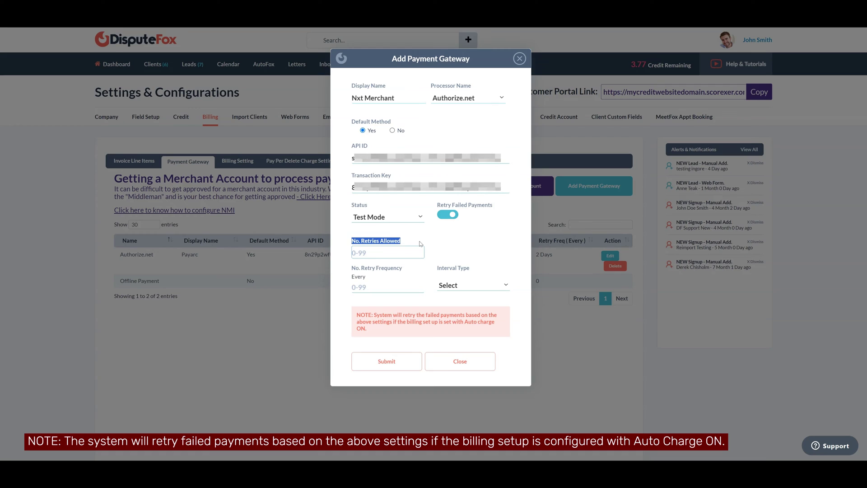
left_click(387, 249)
type("2")
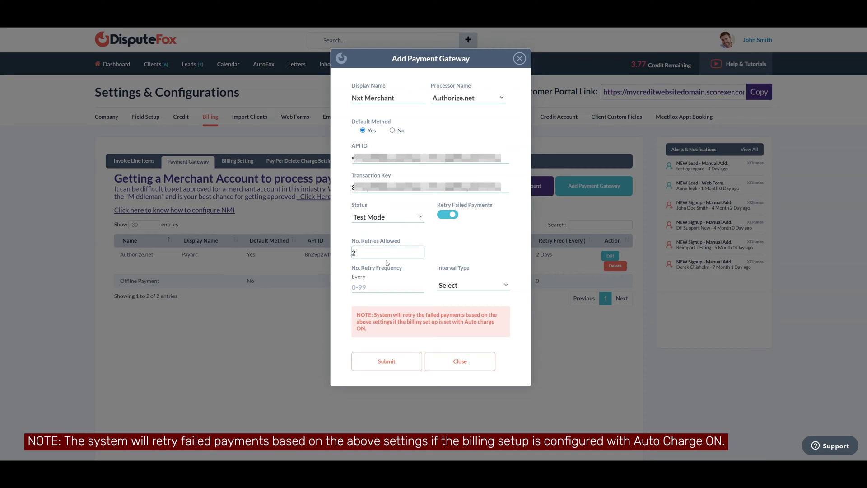
left_click_drag(353, 270, 402, 270)
left_click(370, 289)
type("2")
left_click_drag(437, 269, 472, 270)
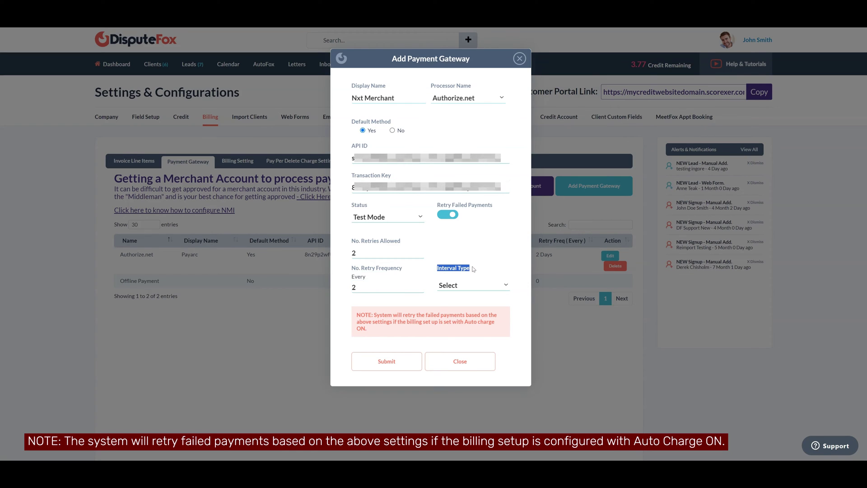
left_click(471, 288)
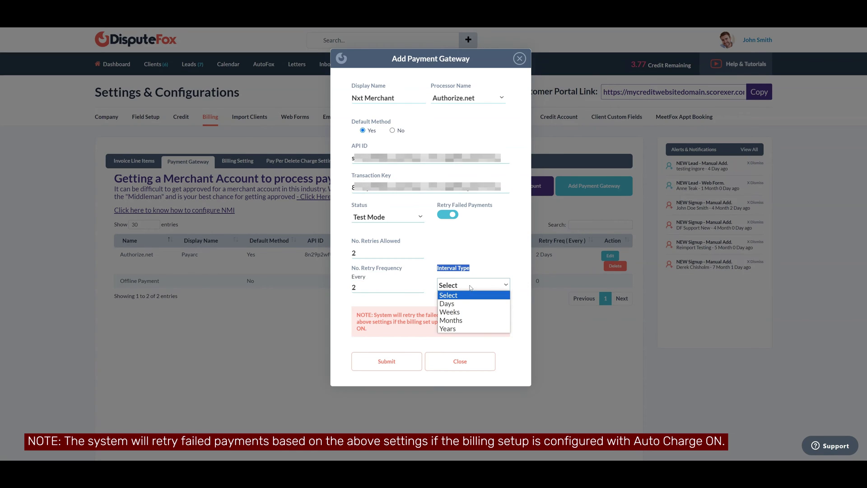
left_click(457, 306)
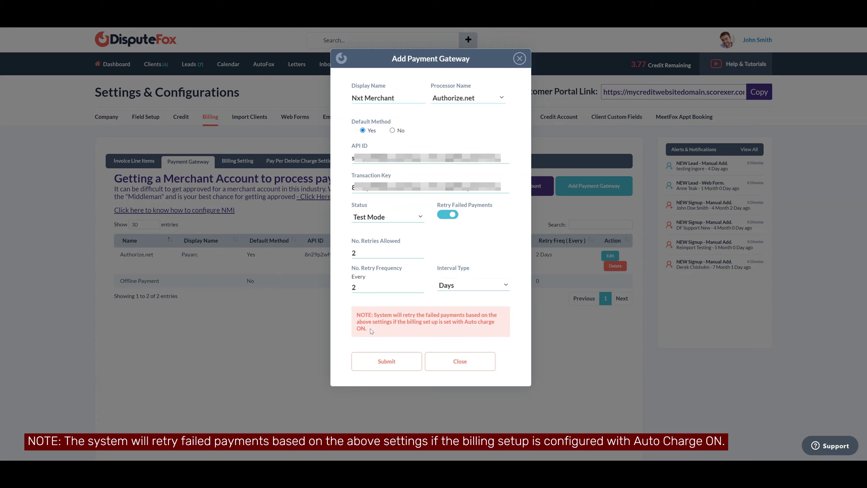
Submit the gateway and confirm Auth Test (Authorize.net) and NMI Test (NmiPayments) are listed.
left_click(376, 362)
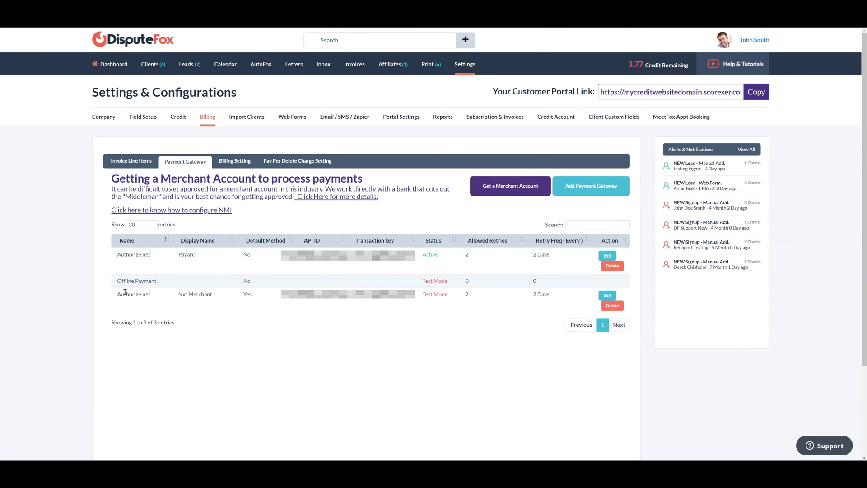
double_click(125, 292)
left_click(151, 302)
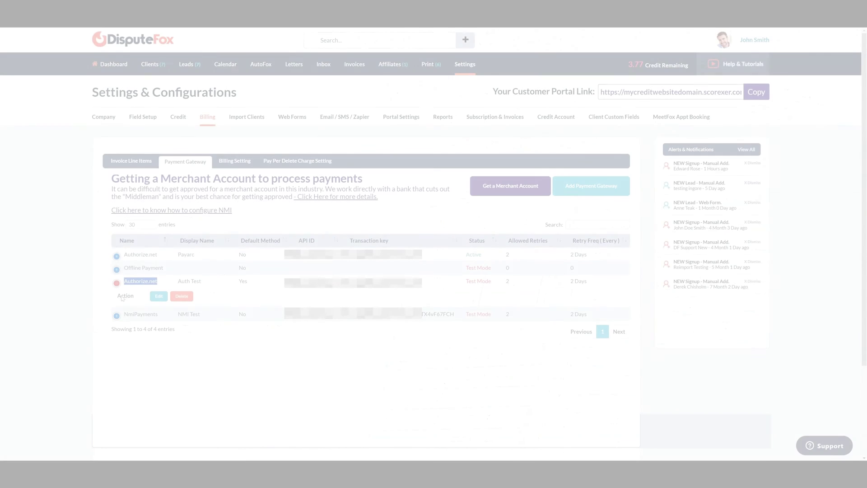
double_click(125, 315)
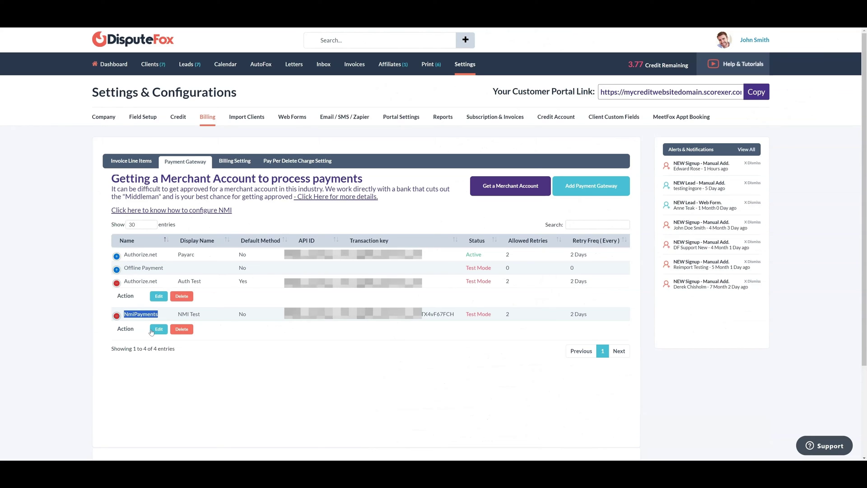
left_click_drag(178, 281, 204, 285)
left_click_drag(178, 314, 202, 316)
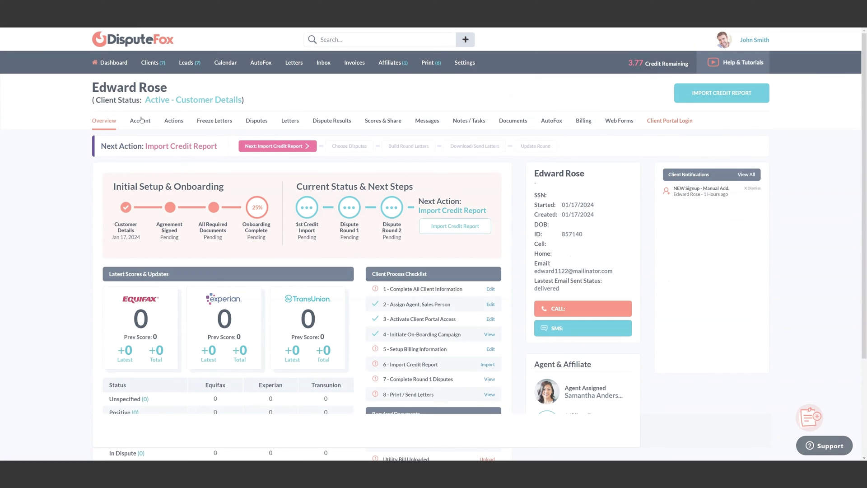
left_click_drag(94, 86, 170, 89)
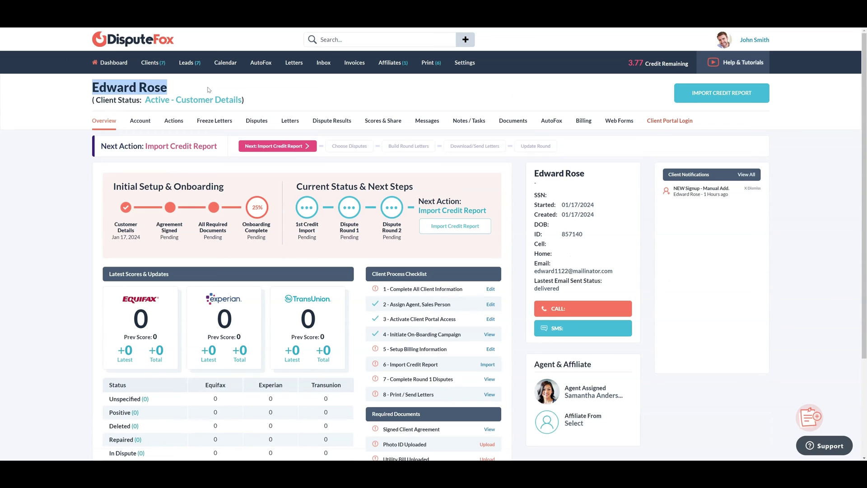
left_click(226, 92)
left_click(582, 122)
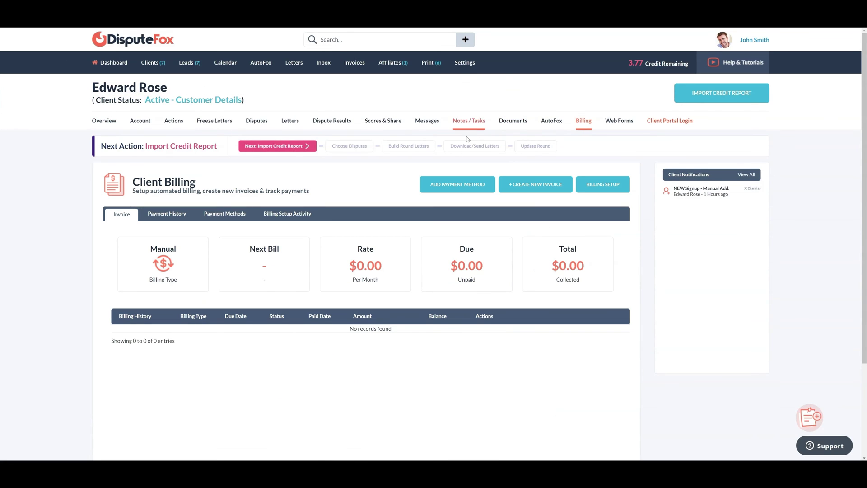
left_click(460, 187)
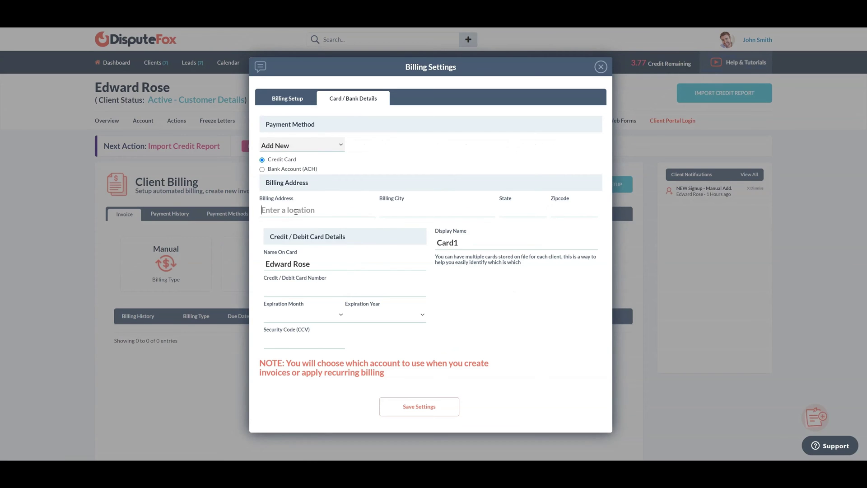
left_click(305, 225)
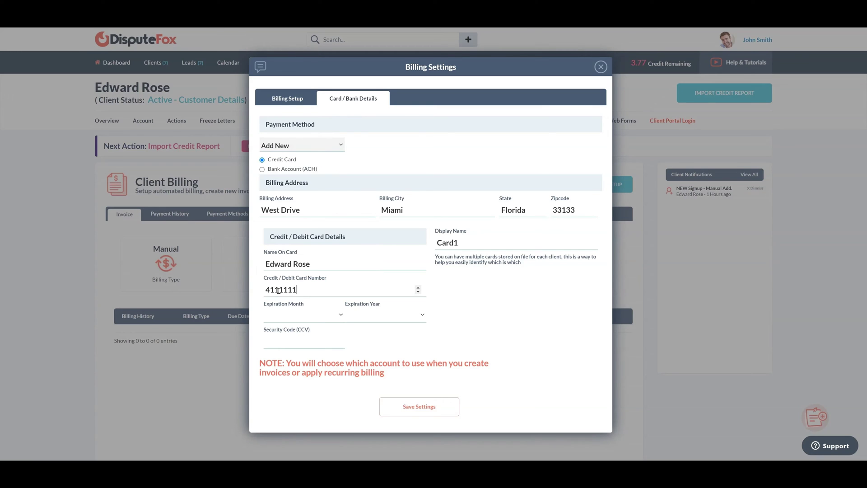
type("111111111")
left_click(288, 317)
left_click(289, 348)
left_click(373, 316)
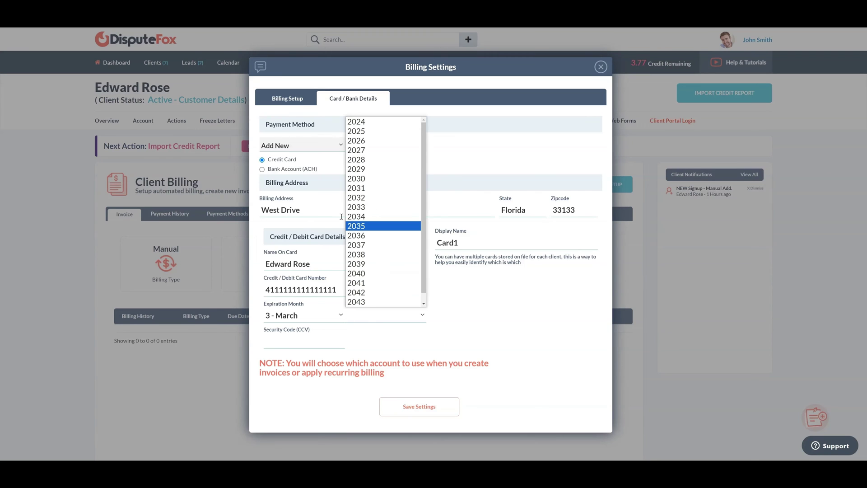
left_click(357, 150)
left_click(298, 340)
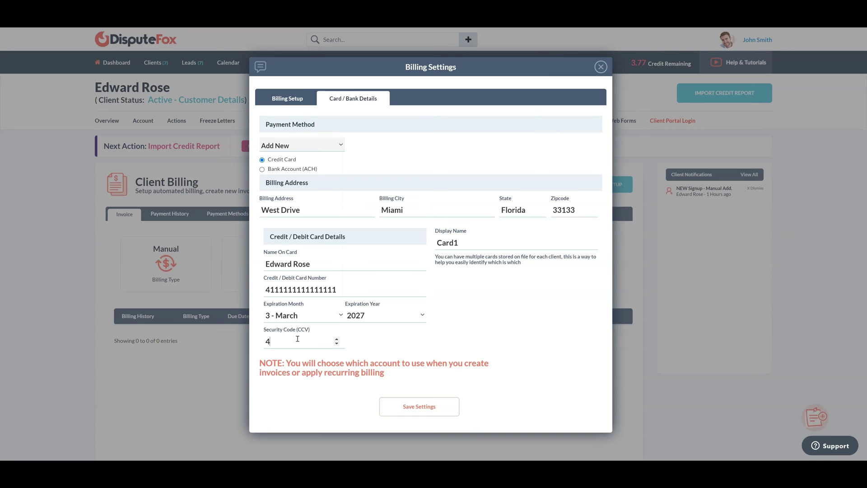
type("56")
left_click(419, 406)
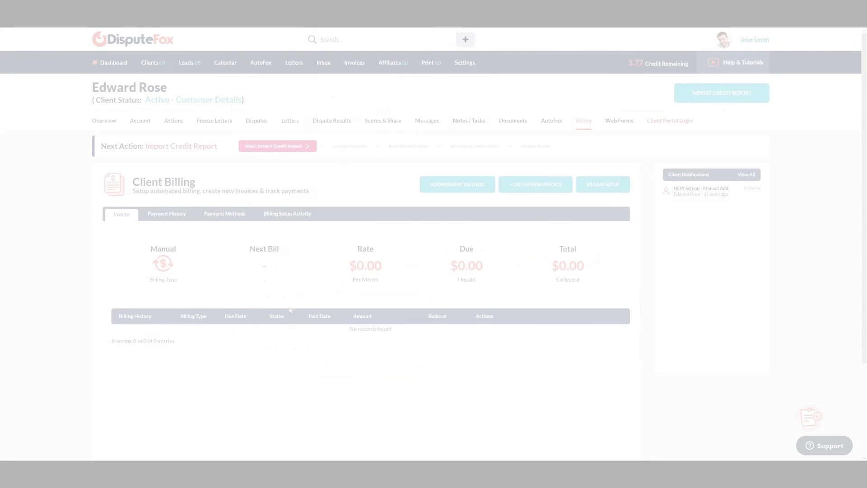
Check the client's payment methods list for the new credit card entry.
left_click(225, 214)
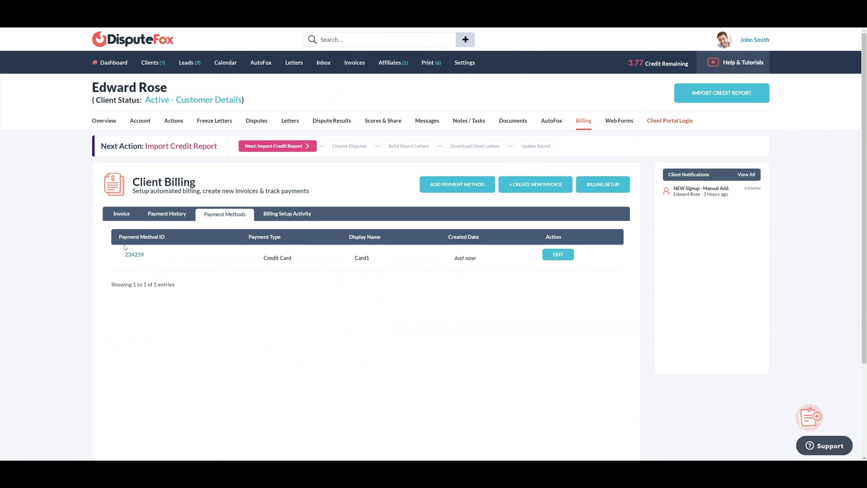
left_click_drag(120, 255, 183, 256)
left_click_drag(261, 258, 307, 257)
Create a new invoice via Auth Test Authorize.net with line item 'other' for $1.
left_click(132, 220)
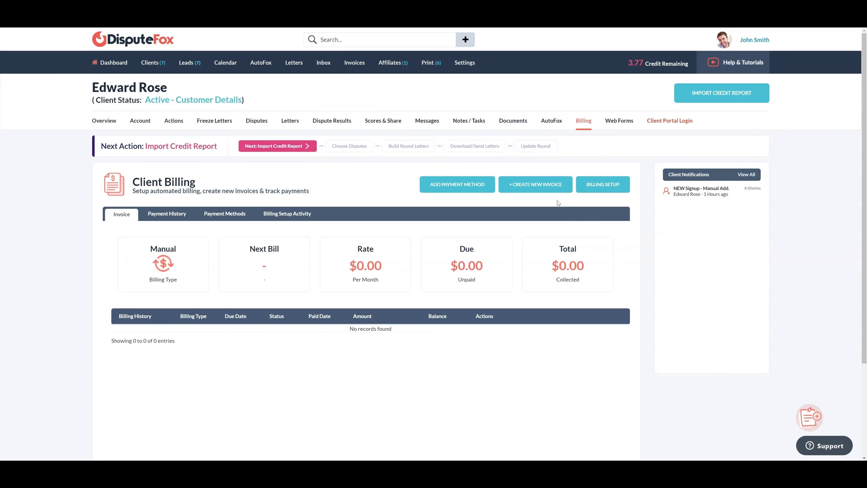
left_click(549, 187)
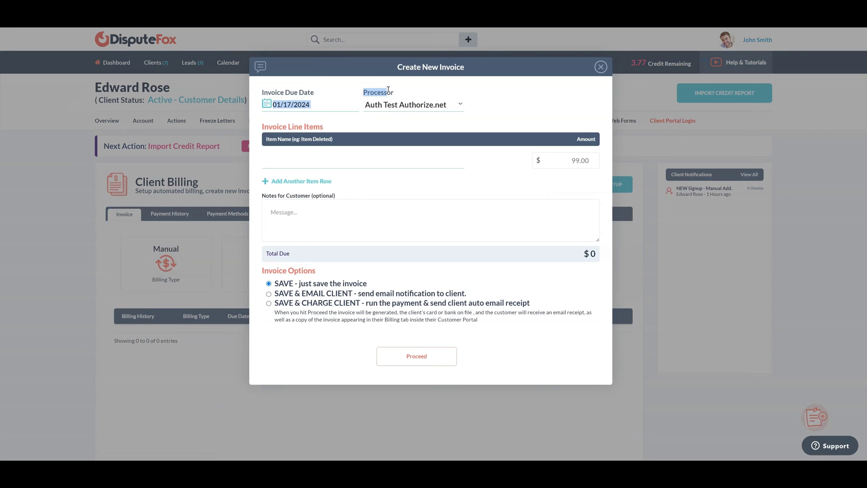
left_click_drag(362, 93, 417, 94)
left_click(418, 96)
left_click(434, 108)
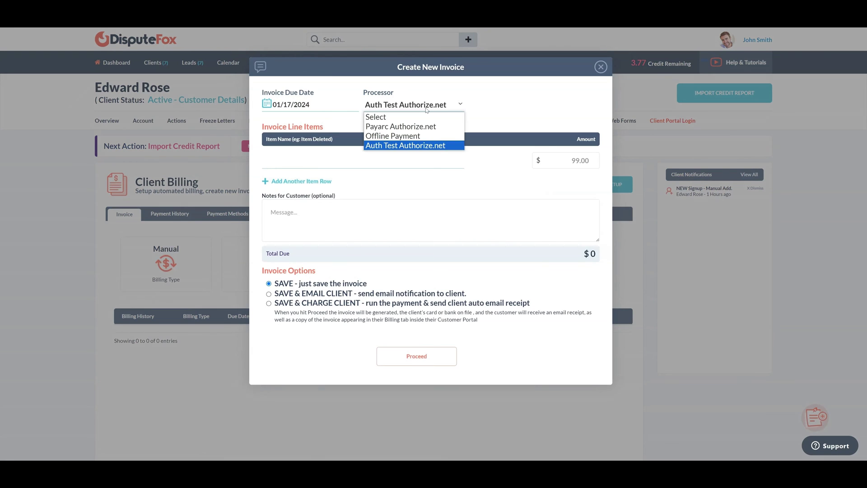
left_click(413, 146)
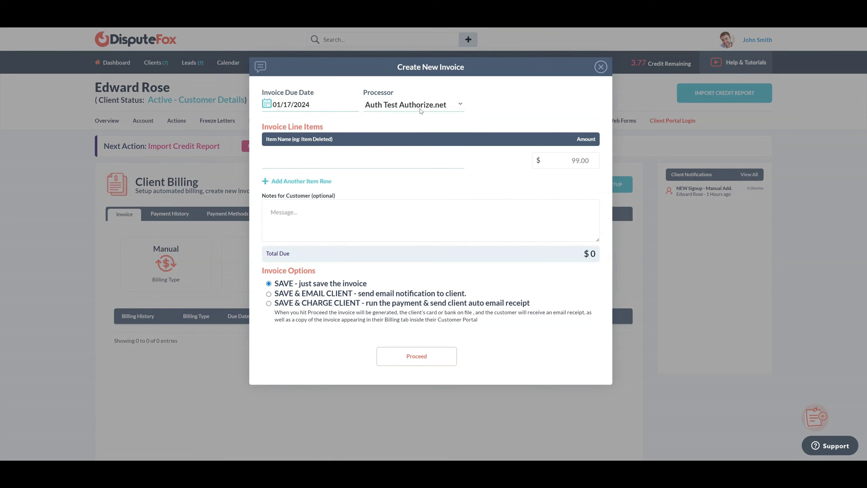
left_click(312, 163)
type("other")
left_click(575, 160)
type("1")
left_click(484, 186)
Save and charge the client's card, then view the paid invoice #490455.
left_click(269, 303)
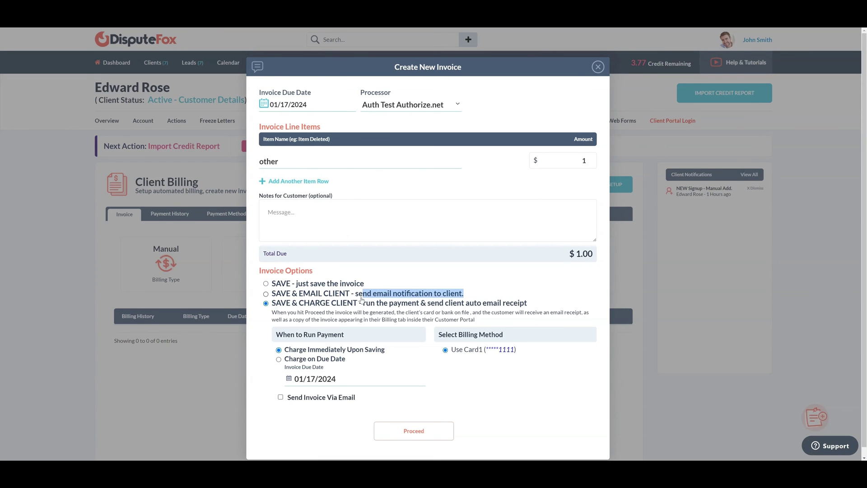
left_click_drag(273, 304, 357, 304)
scroll(371, 309, "down", 1)
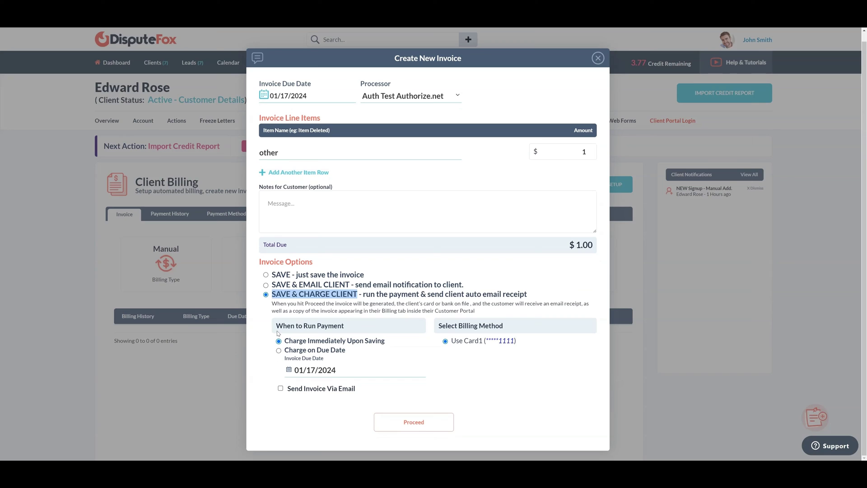
left_click_drag(276, 328, 364, 329)
left_click(313, 353)
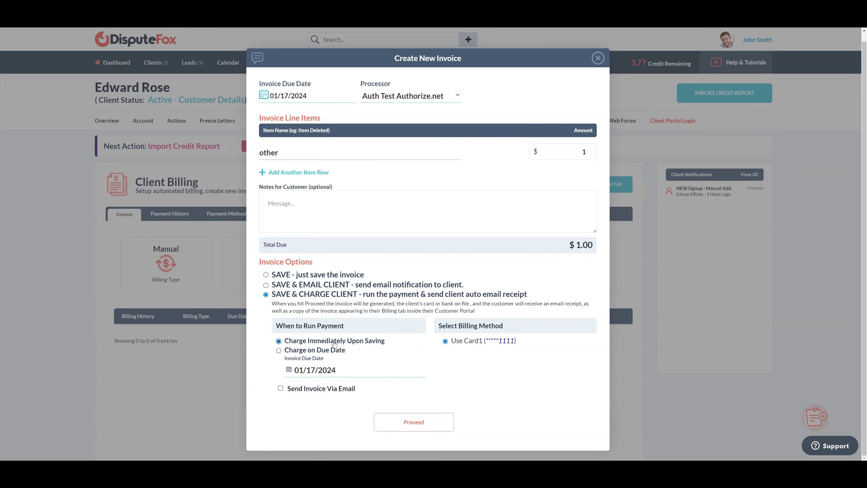
left_click_drag(284, 341, 396, 341)
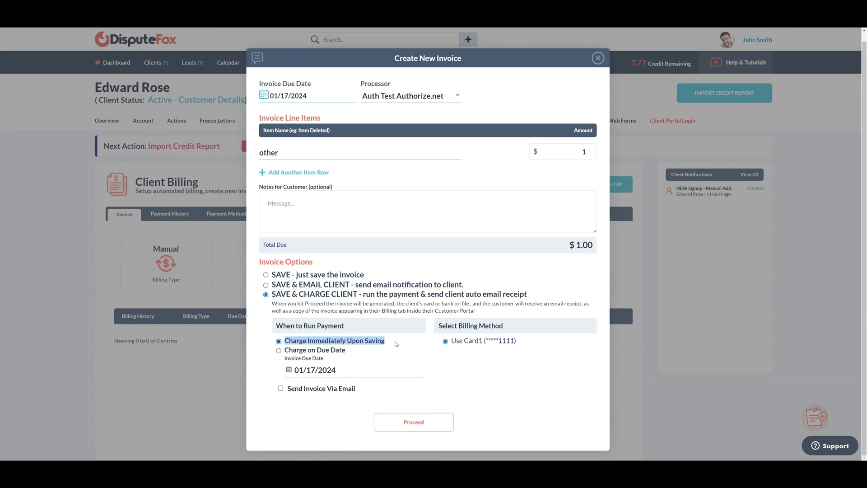
left_click(396, 342)
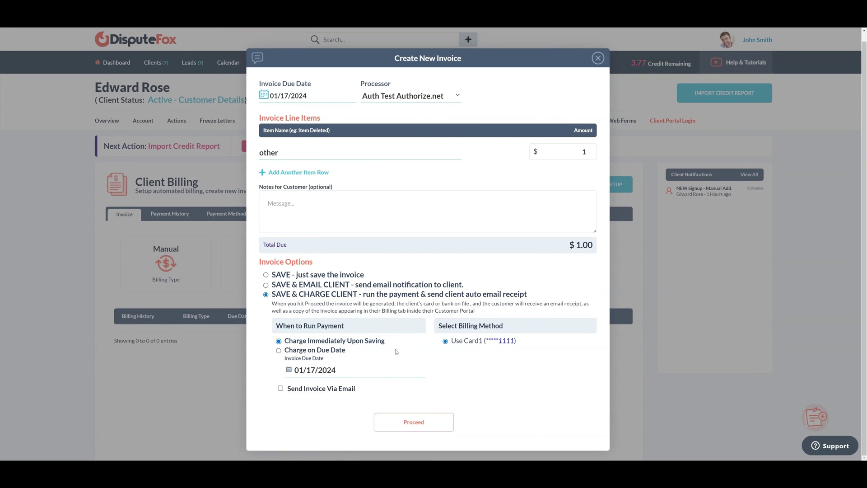
left_click(408, 425)
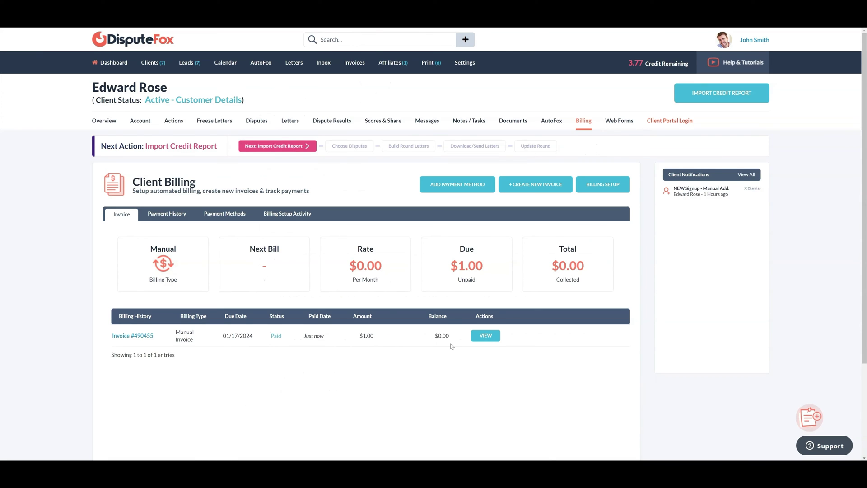
left_click(486, 335)
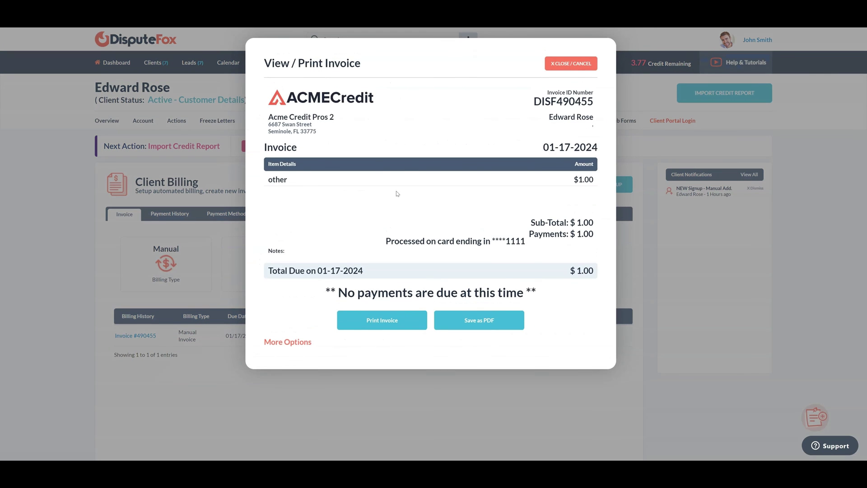
left_click(565, 67)
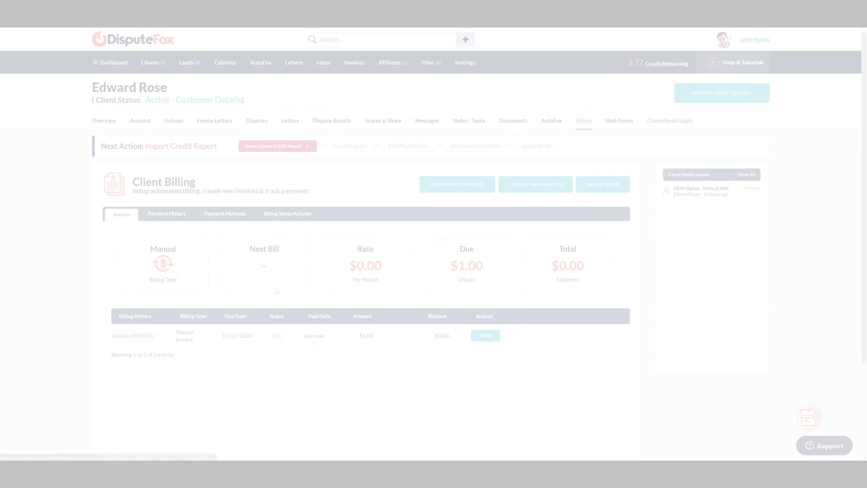
left_click_drag(293, 181, 323, 182)
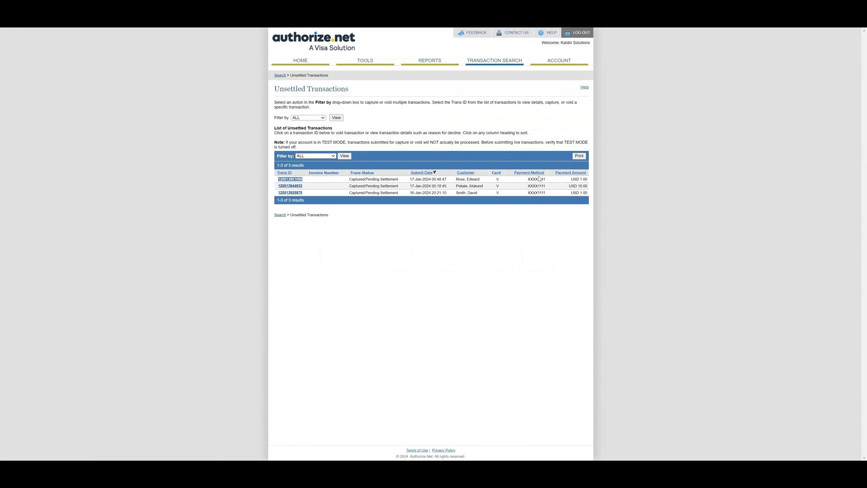
left_click_drag(568, 181, 584, 179)
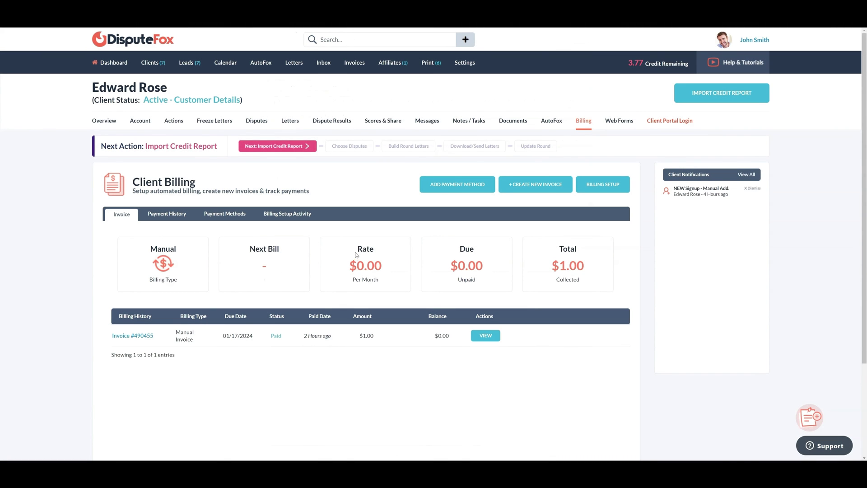
Create a new invoice via NMI Test NmiPayments with line item 'other' for $1.
left_click(546, 188)
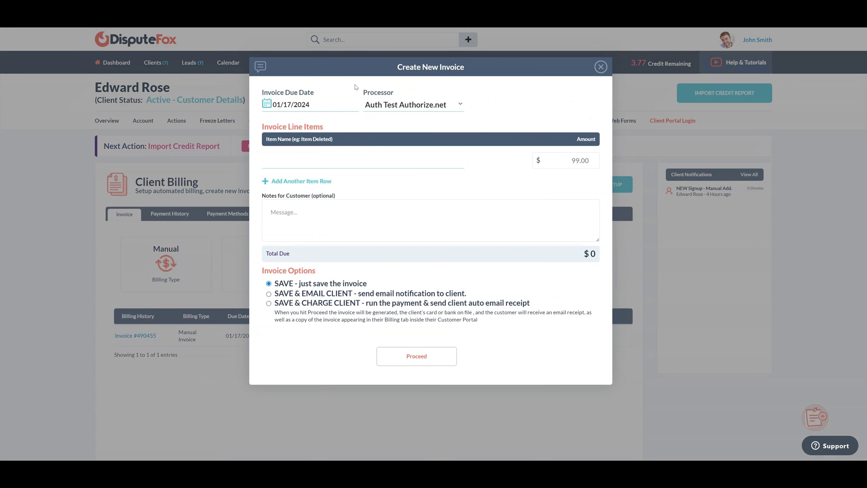
left_click_drag(365, 93, 394, 94)
left_click(420, 107)
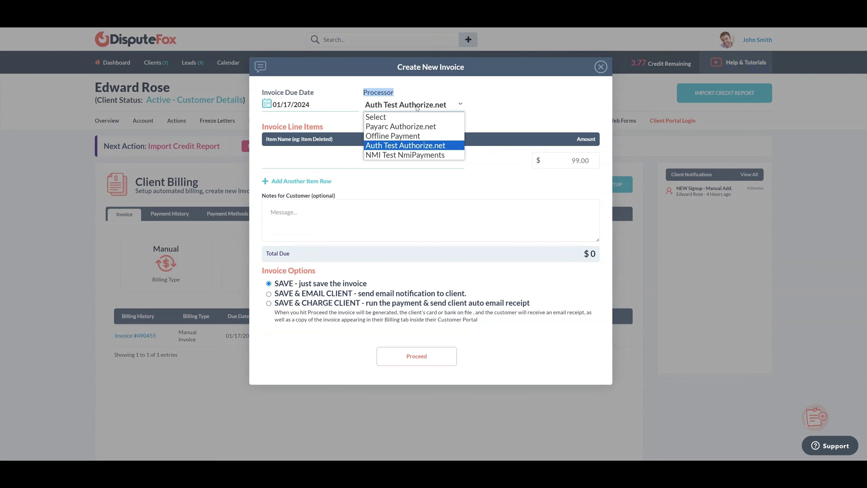
left_click(404, 156)
mouse_move(364, 161)
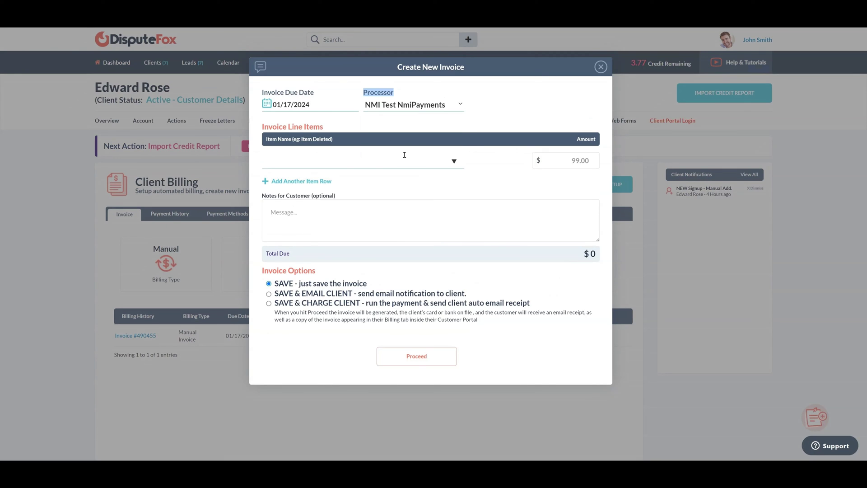
left_click(365, 164)
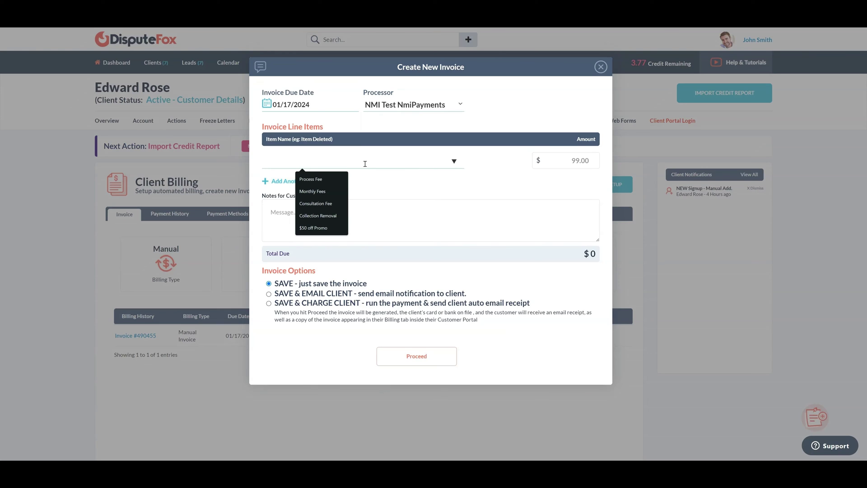
type("other")
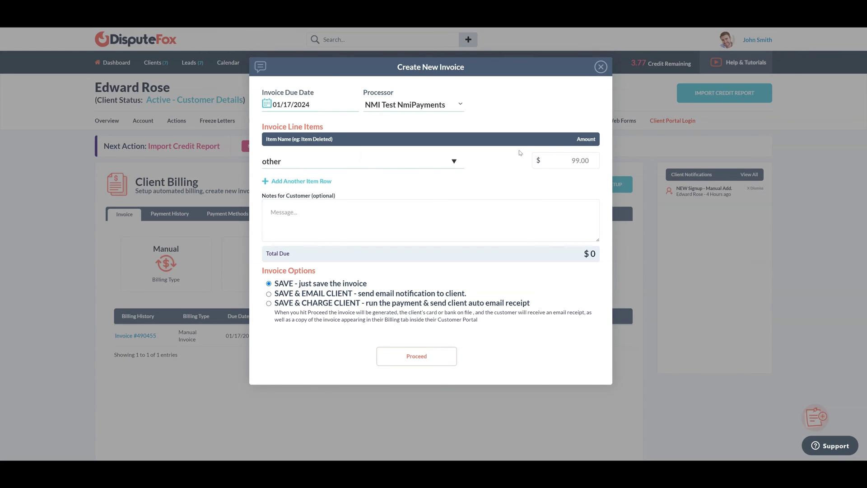
left_click(584, 161)
type("1")
left_click(572, 184)
Save and charge the card, confirming invoice #490457 shows Paid.
left_click(273, 303)
scroll(336, 324, "down", 1)
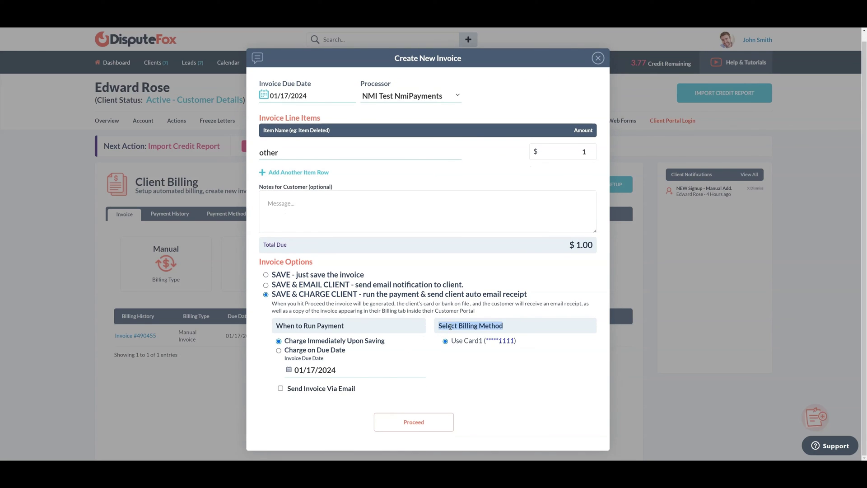
left_click(413, 422)
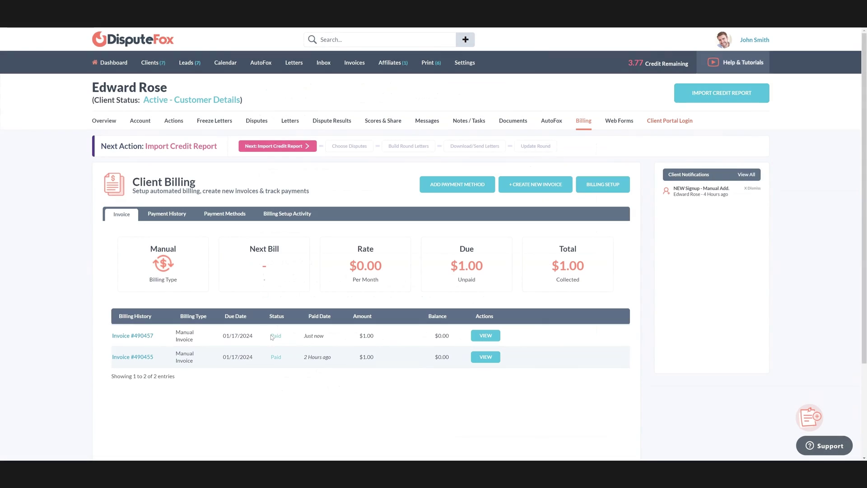
double_click(283, 337)
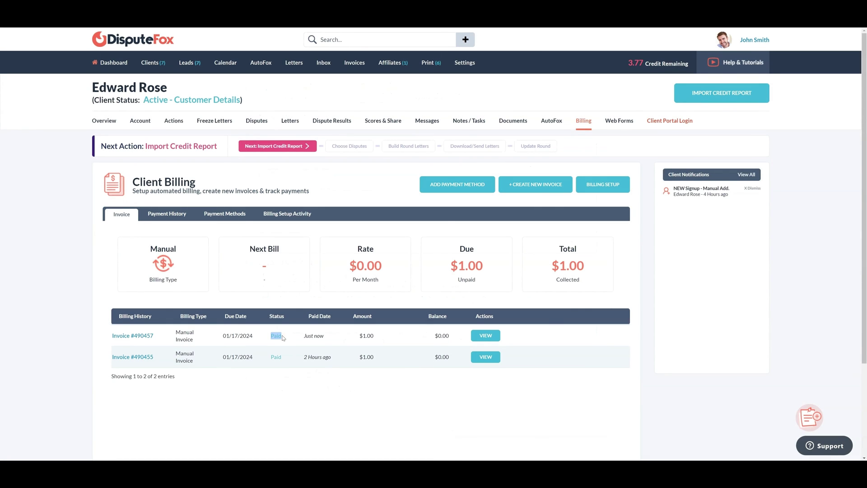
left_click(486, 335)
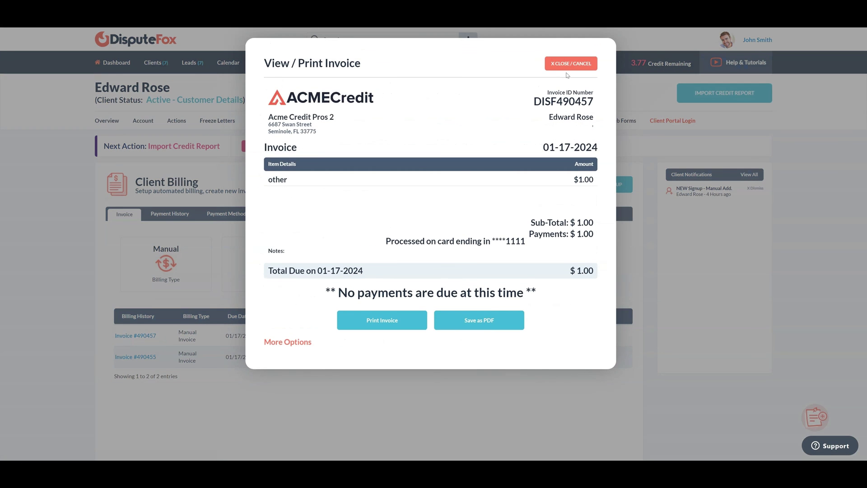
left_click_drag(549, 93, 596, 97)
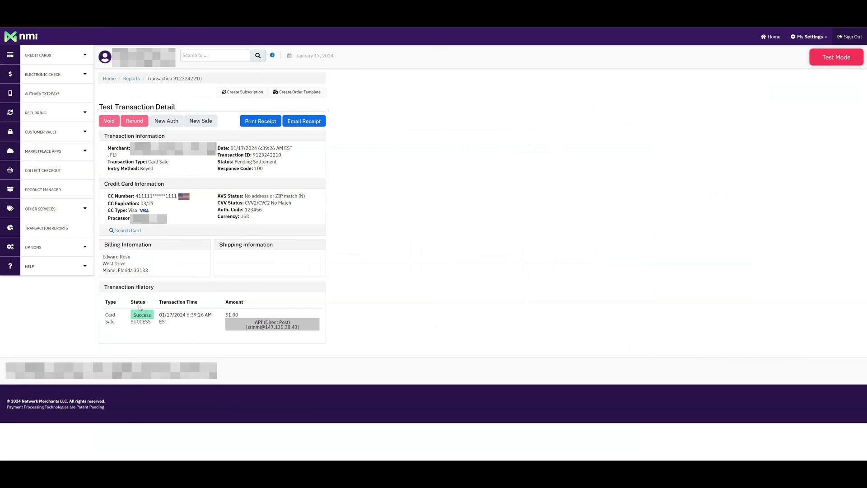
Confirm the $1.00 sale shows Success in the NMI transaction history.
left_click_drag(133, 315, 155, 327)
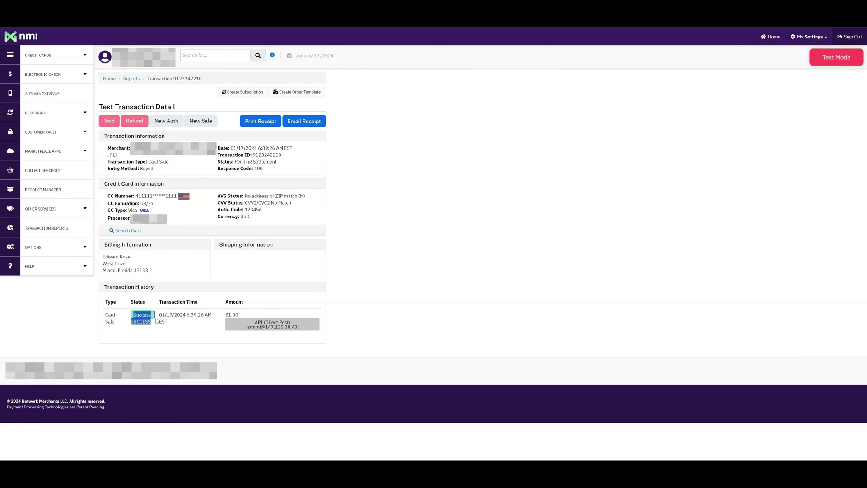